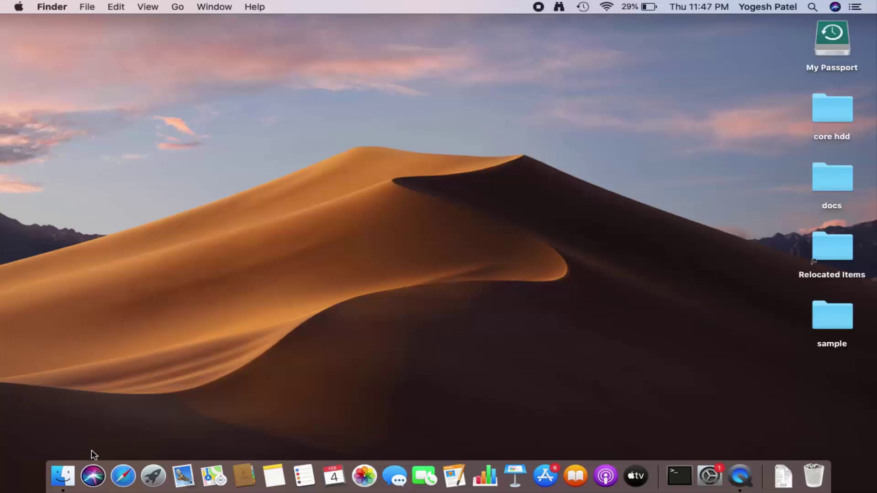
# Open My Passport in Finder and use Get Info to confirm it is Mac OS Extended (Case-sensitive, Journaled)
pyautogui.click(67, 478)
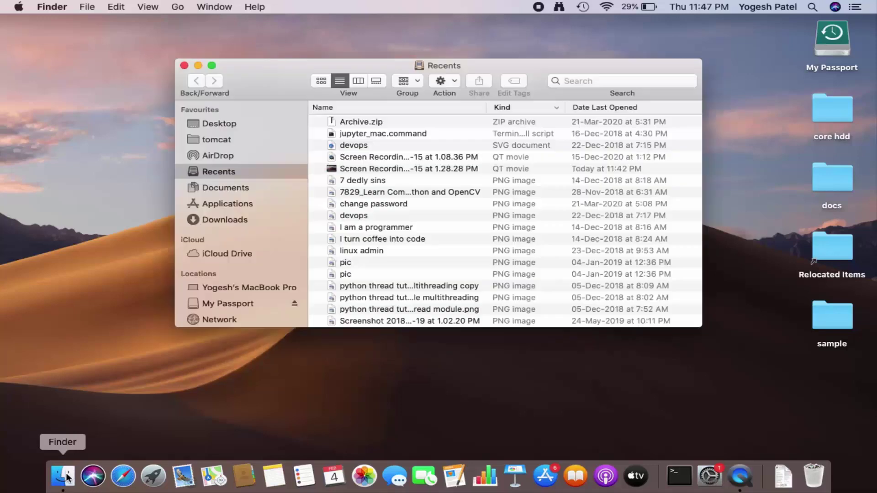
pyautogui.click(229, 308)
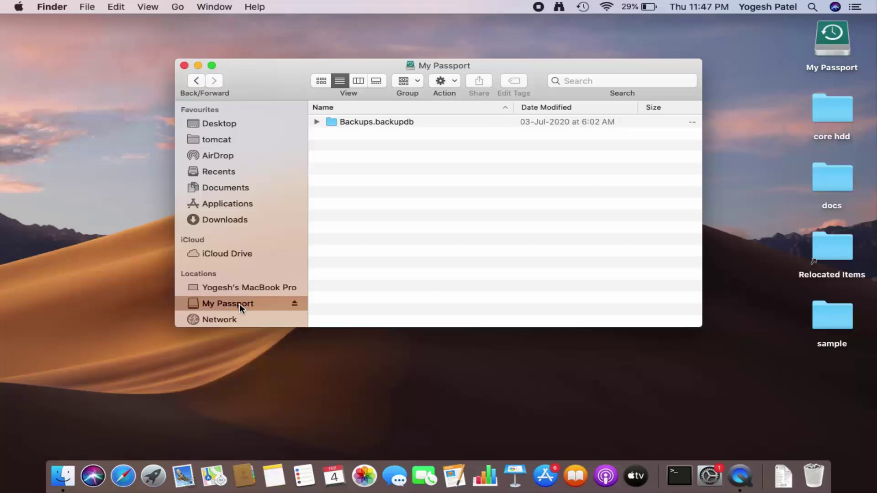
pyautogui.rightClick(239, 304)
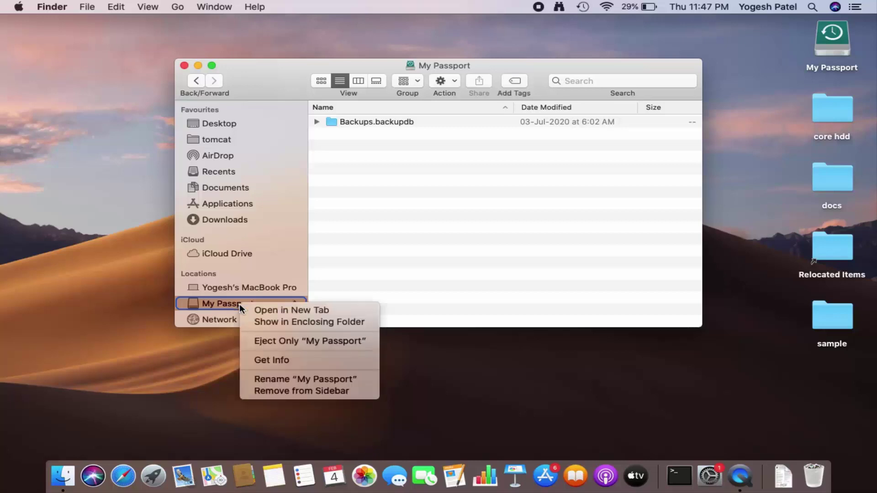
pyautogui.click(264, 360)
pyautogui.moveTo(365, 130); pyautogui.dragTo(439, 140)
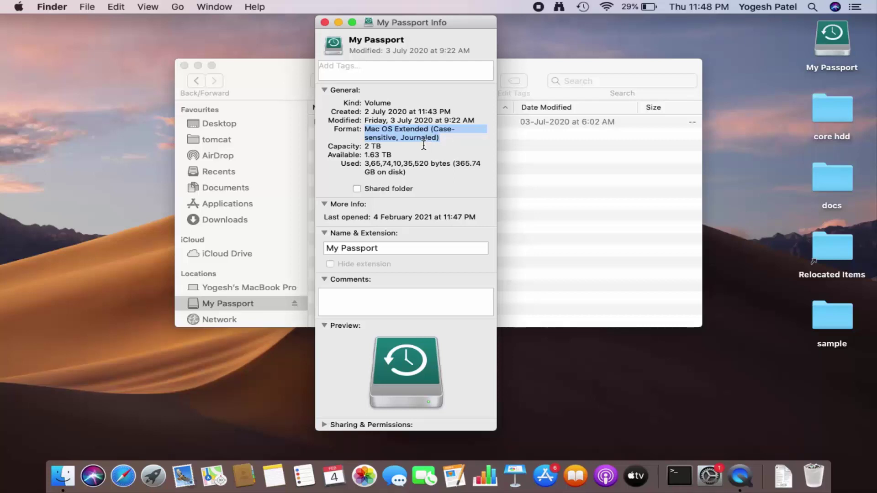
pyautogui.moveTo(418, 21); pyautogui.dragTo(424, 34)
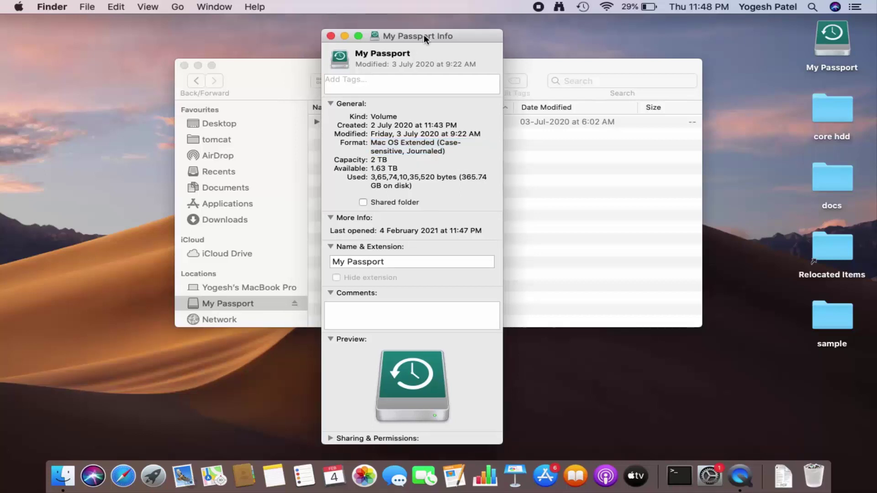
pyautogui.click(332, 35)
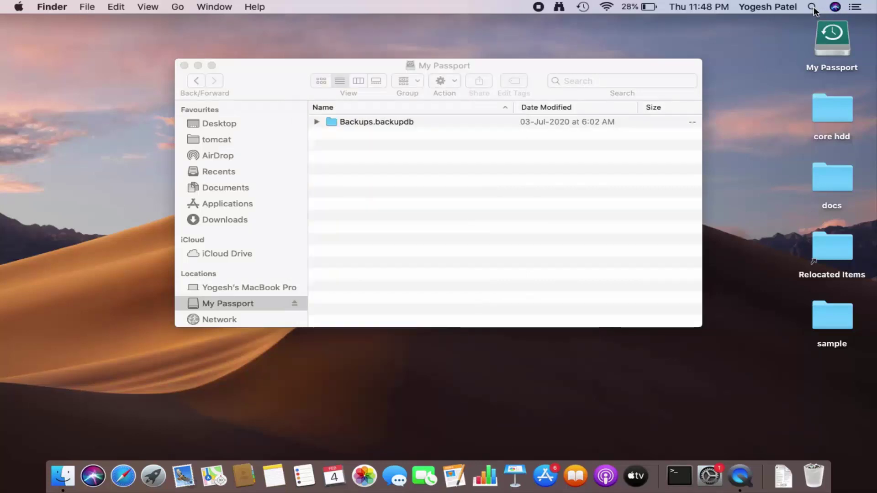
# Search Spotlight for 'disk uti' so Disk Utility comes up as the top hit
pyautogui.click(812, 7)
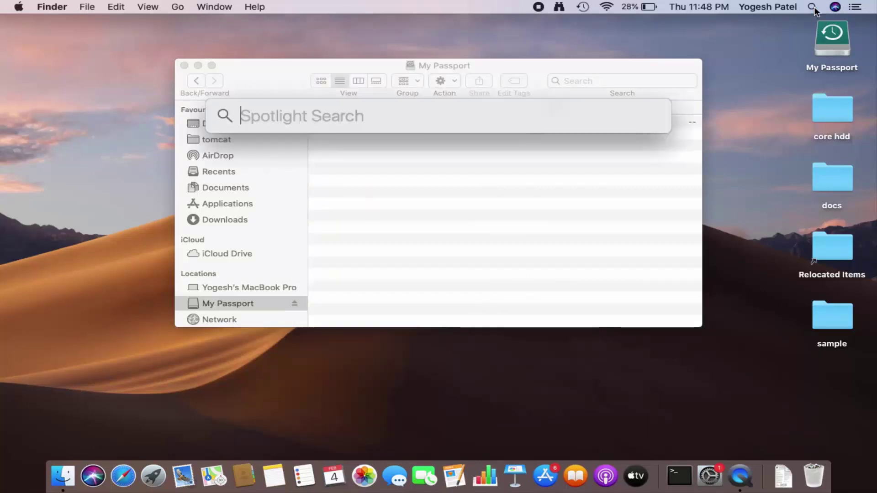
pyautogui.write('disk ')
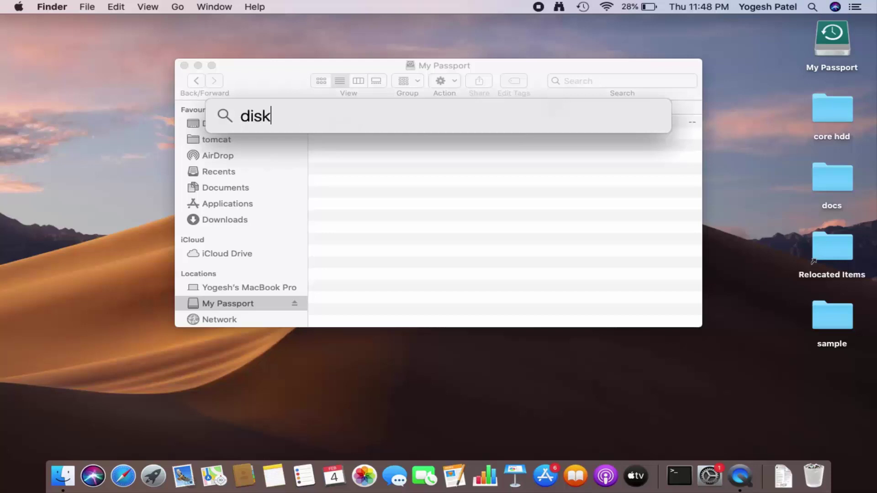
pyautogui.write('uti')
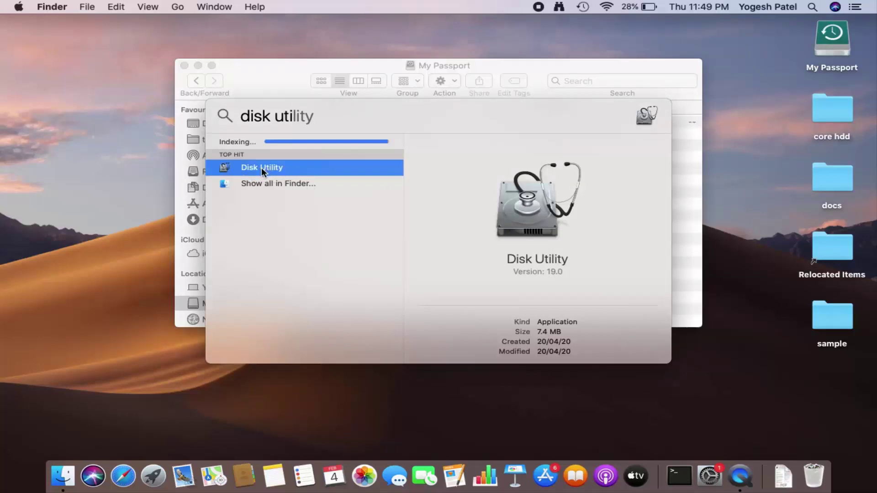
# Launch Disk Utility, select the external My Passport drive, and start Erase
pyautogui.click(261, 168)
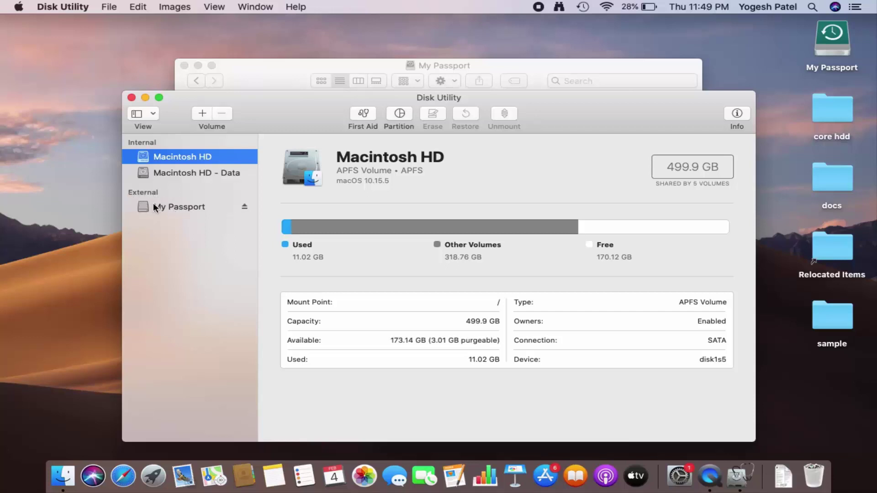
pyautogui.click(165, 207)
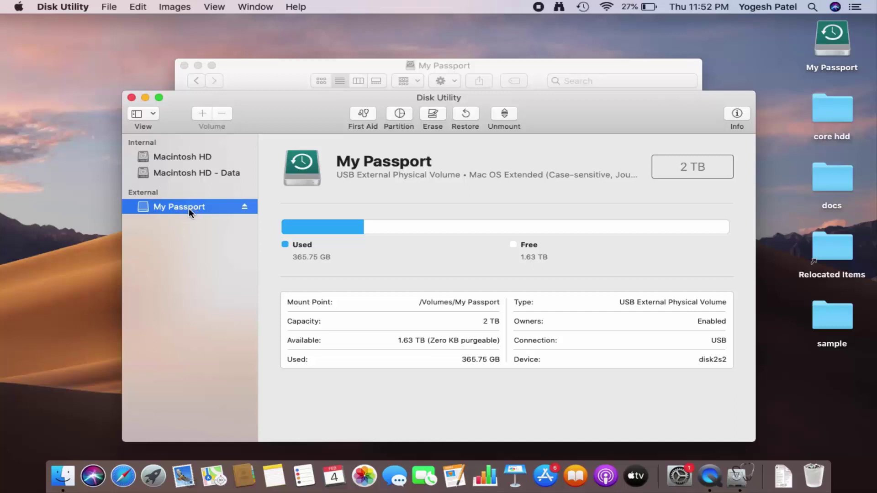
pyautogui.click(432, 117)
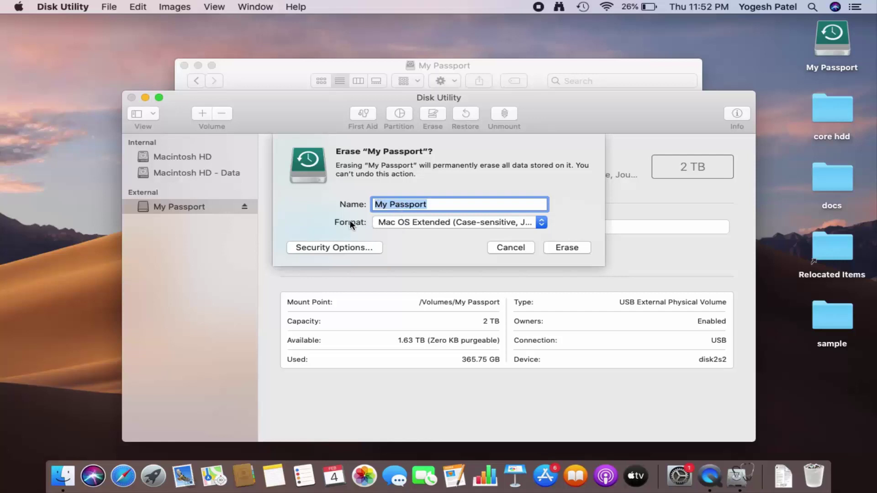
# Erase My Passport with the ExFAT format, keeping the name My Passport
pyautogui.click(398, 223)
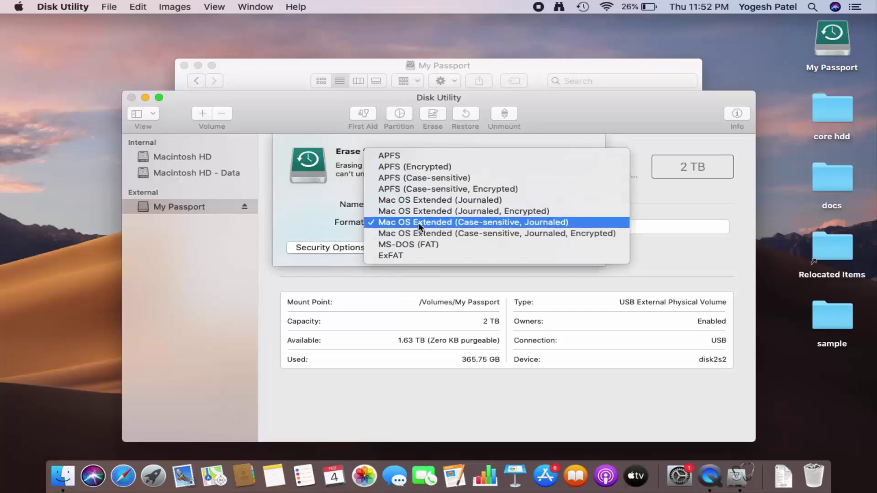
pyautogui.click(393, 255)
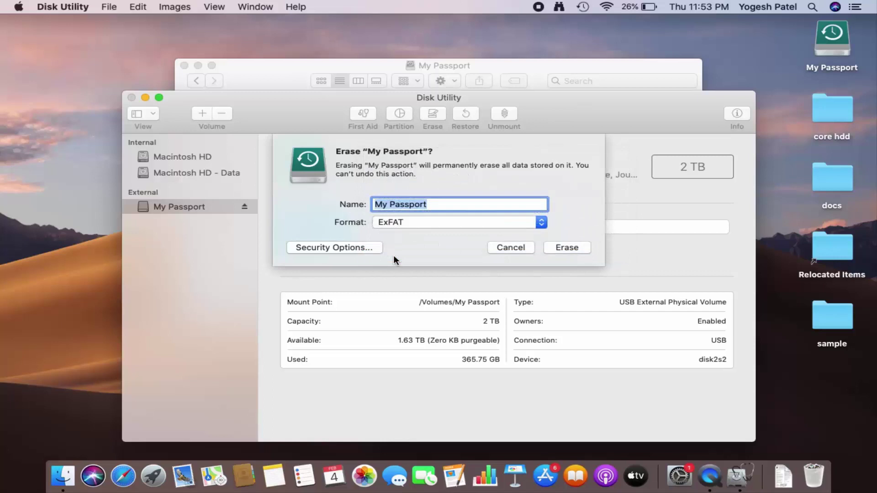
pyautogui.click(563, 249)
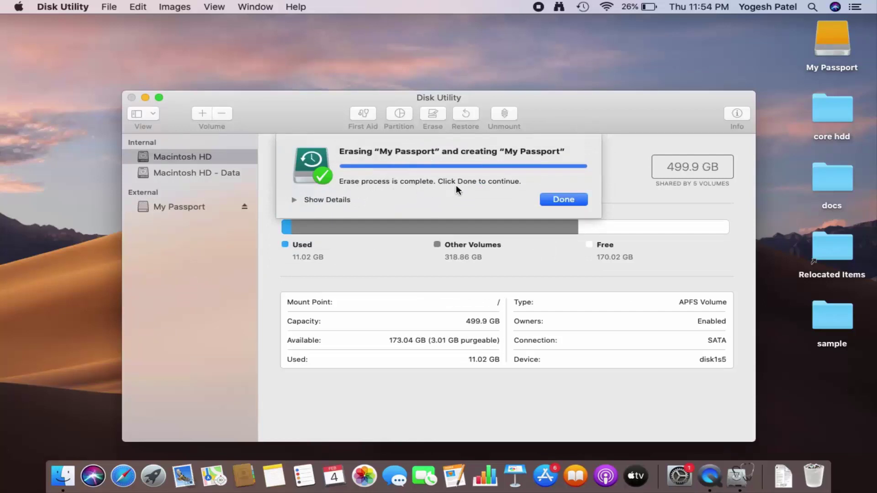
# Confirm My Passport now shows ExFAT with 2 TB free, then quit Disk Utility
pyautogui.click(568, 203)
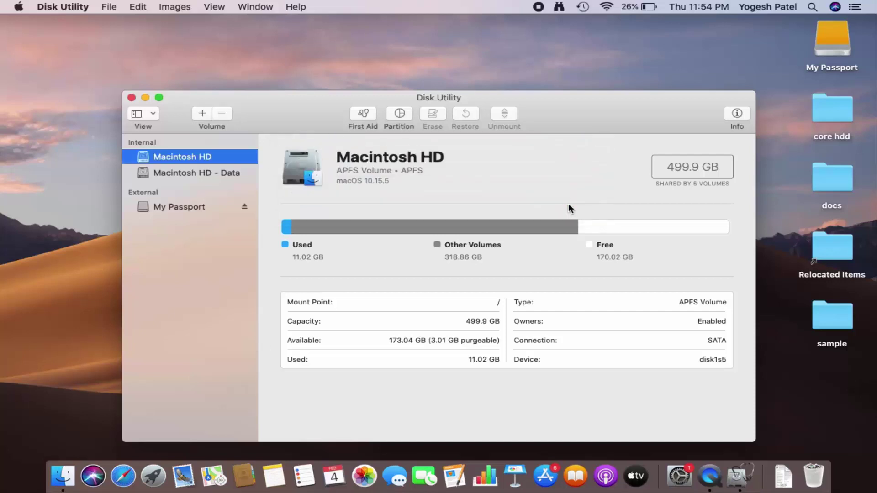
pyautogui.click(203, 207)
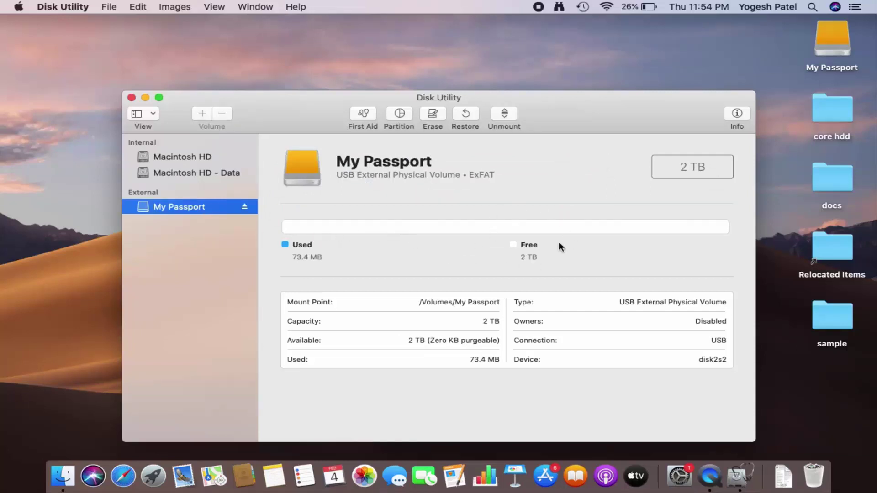
pyautogui.moveTo(469, 175); pyautogui.dragTo(485, 193)
pyautogui.doubleClick(479, 177)
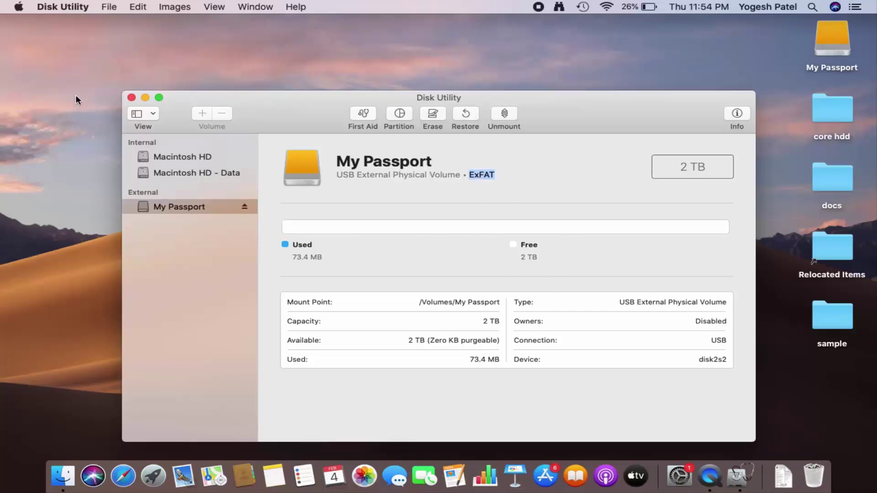
pyautogui.click(131, 100)
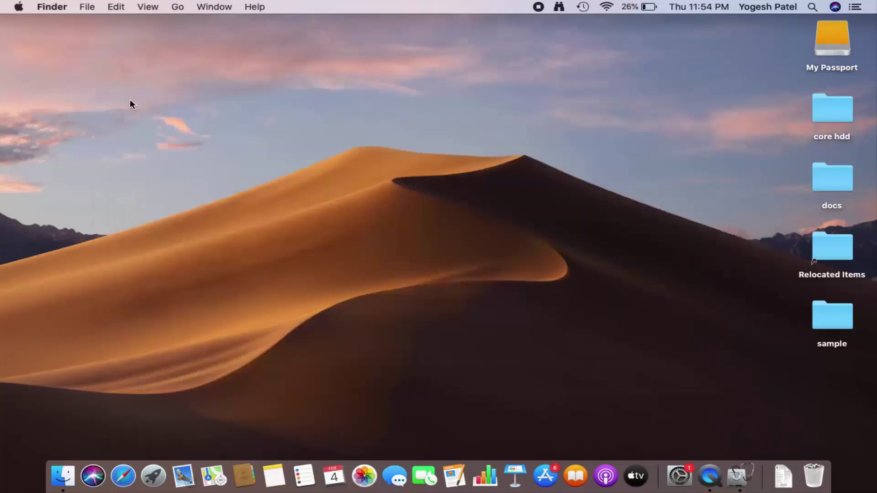
# Open My Passport in Finder and check that Get Info reports Format: ExFAT
pyautogui.click(57, 477)
pyautogui.click(247, 303)
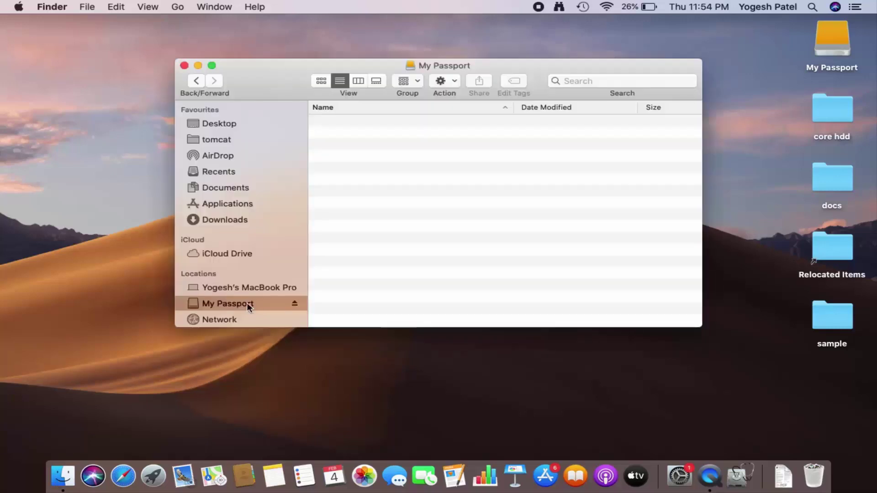
pyautogui.rightClick(246, 303)
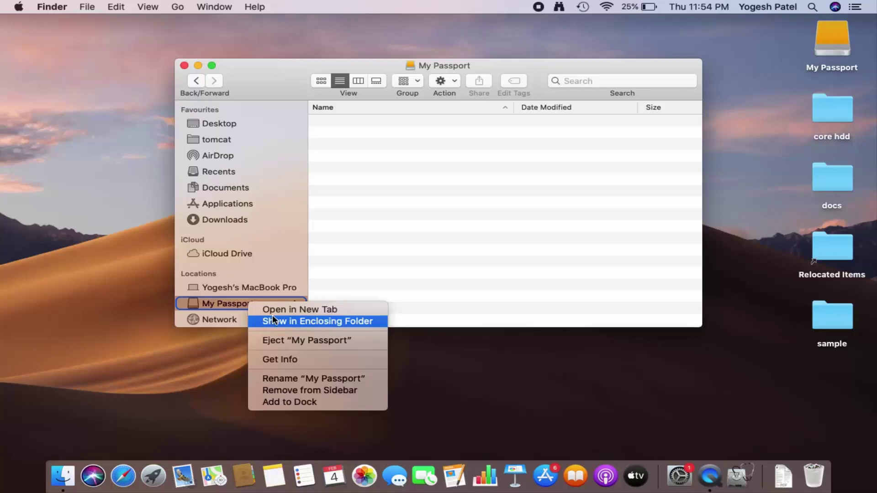
pyautogui.click(286, 359)
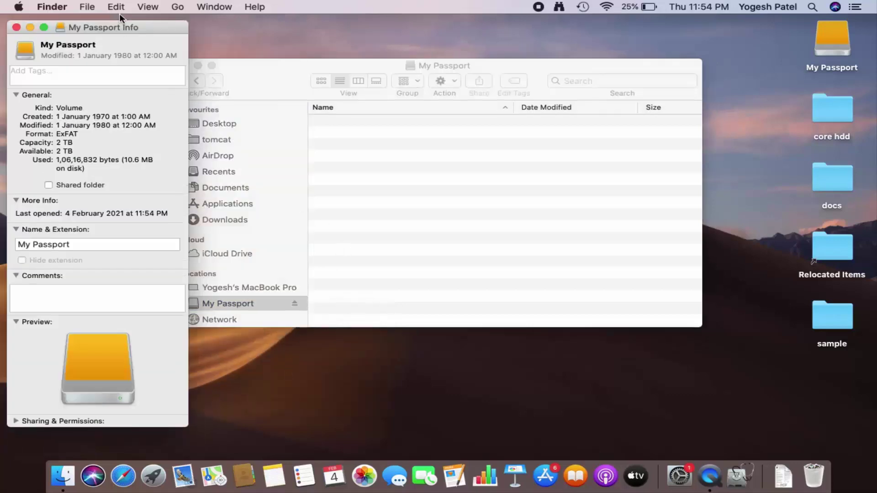
pyautogui.moveTo(121, 26); pyautogui.dragTo(377, 29)
pyautogui.moveTo(312, 135); pyautogui.dragTo(334, 135)
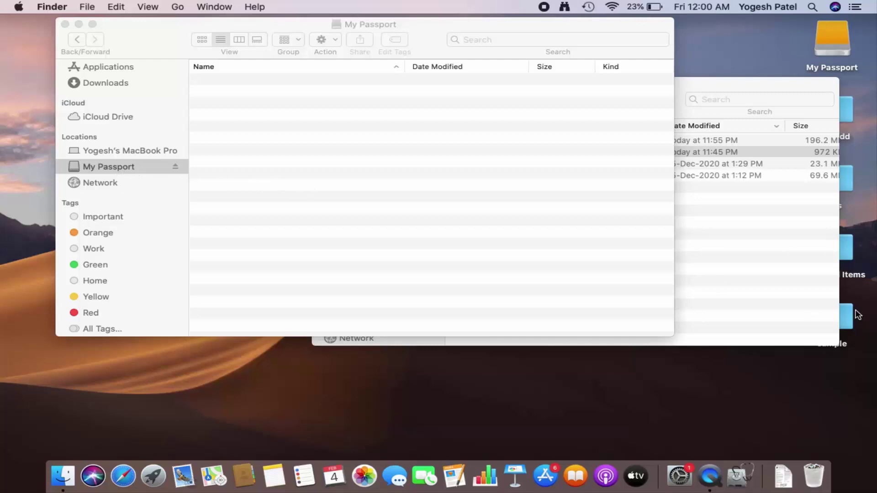
# Drag Screen Recording 2021-02-04 at 11.46.36 PM from the videos folder onto My Passport
pyautogui.click(748, 267)
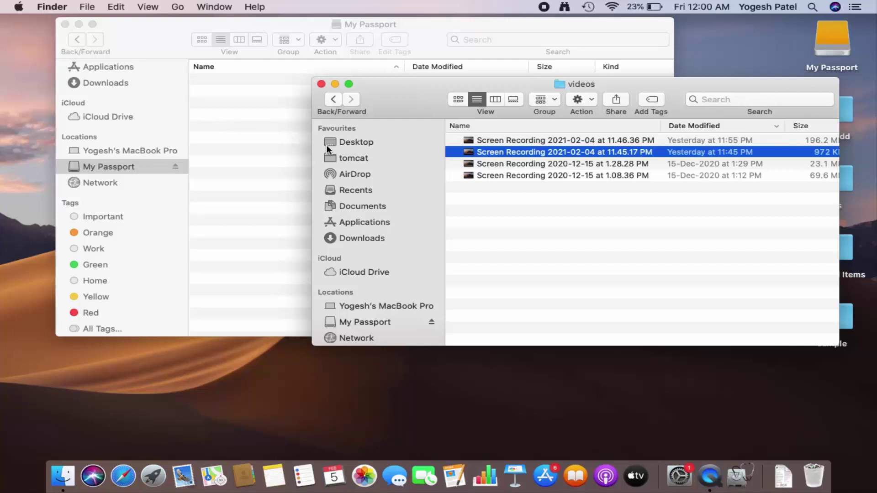
pyautogui.click(490, 143)
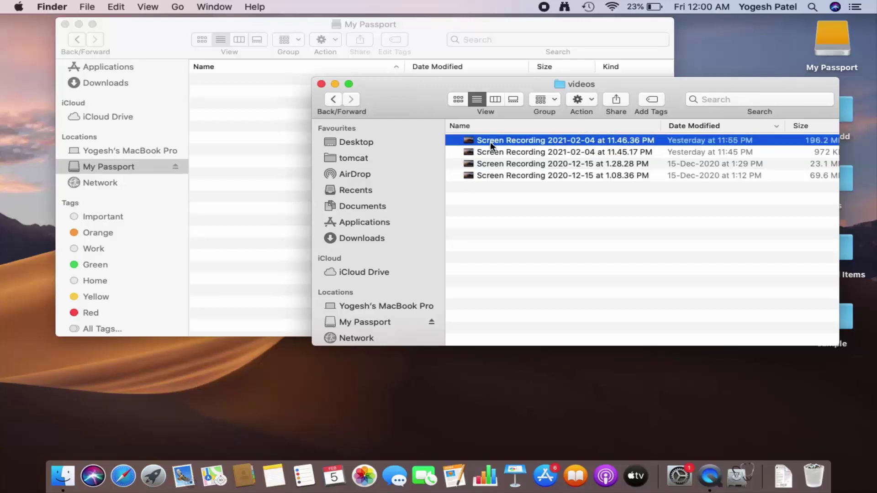
pyautogui.moveTo(489, 141); pyautogui.dragTo(221, 119)
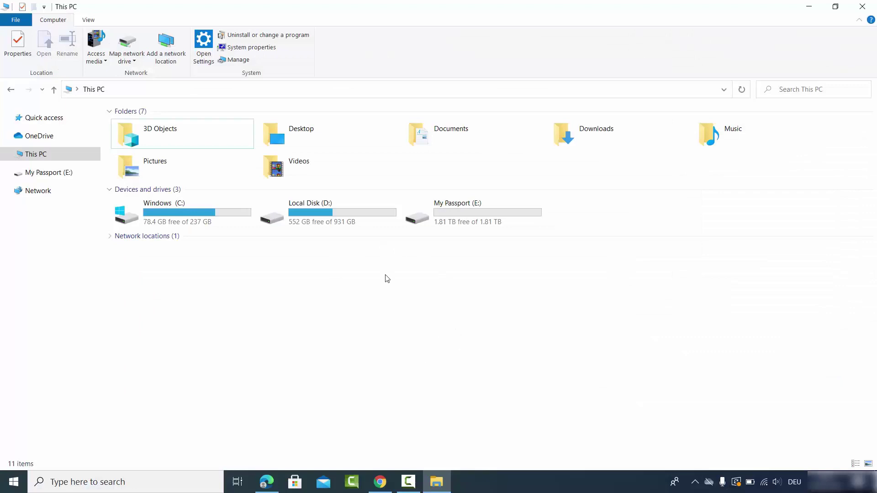
# Open My Passport (E:) in File Explorer and view both screen recording MOV files
pyautogui.doubleClick(461, 219)
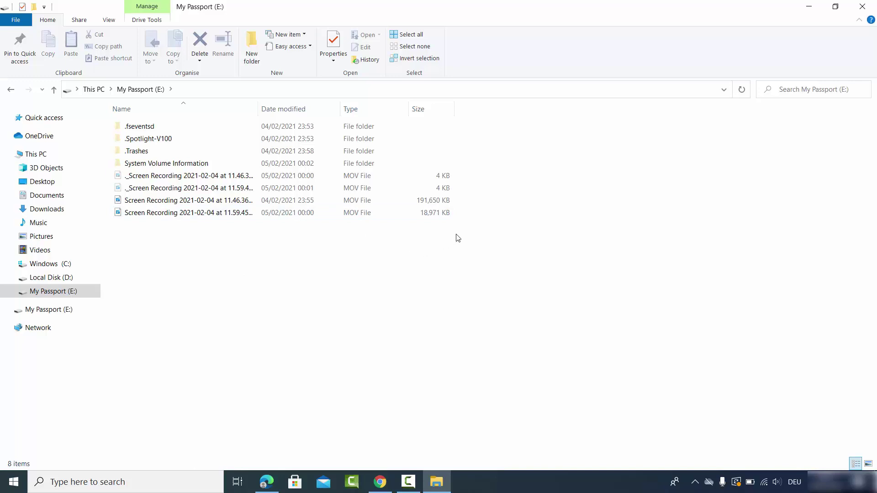
pyautogui.moveTo(456, 234); pyautogui.dragTo(196, 198)
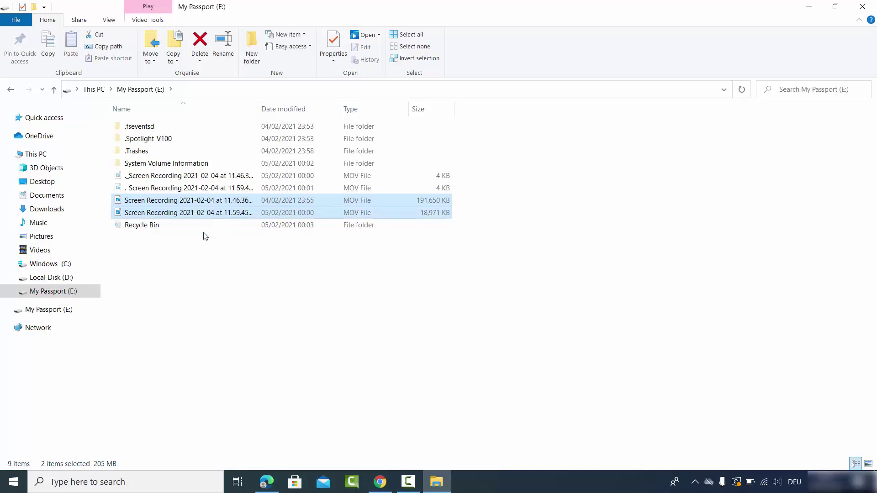
pyautogui.click(92, 293)
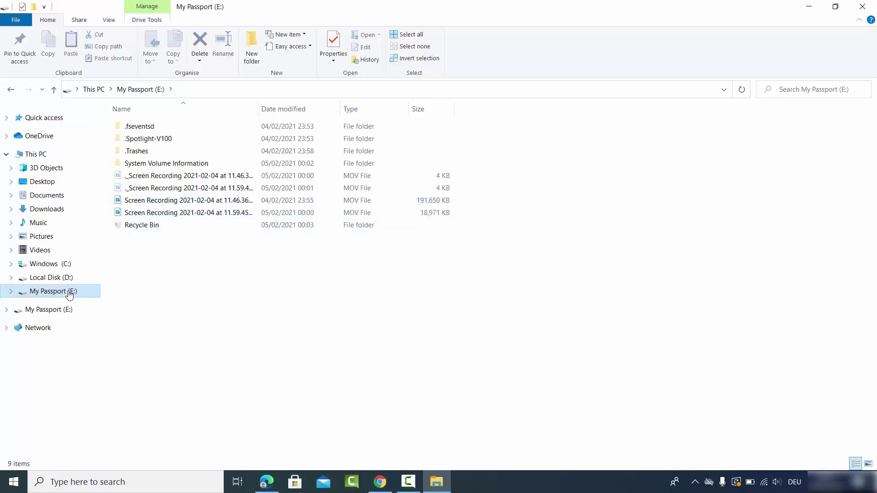
# Check that My Passport (E:) Properties shows the exFAT file system, then bring up Pictures
pyautogui.rightClick(70, 295)
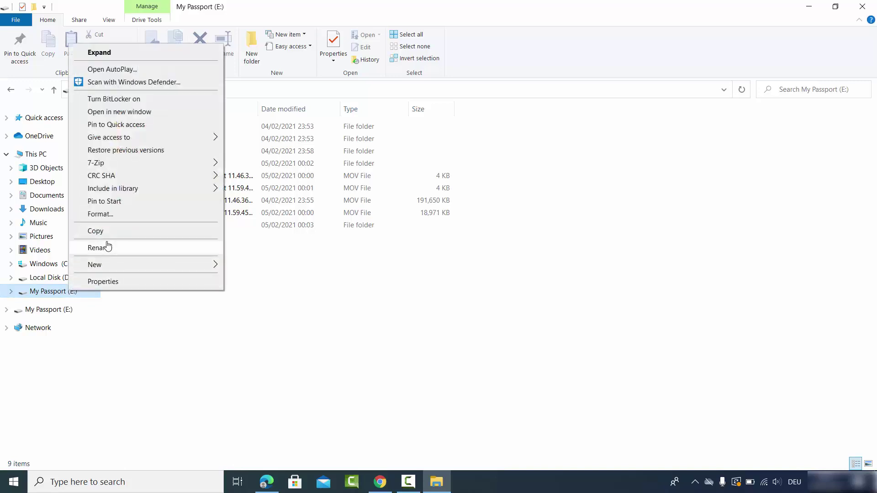
pyautogui.click(105, 283)
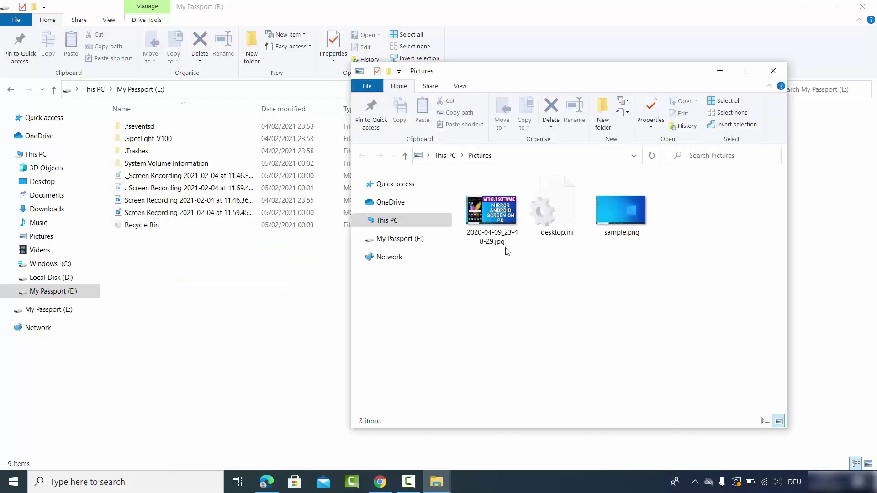
pyautogui.click(501, 240)
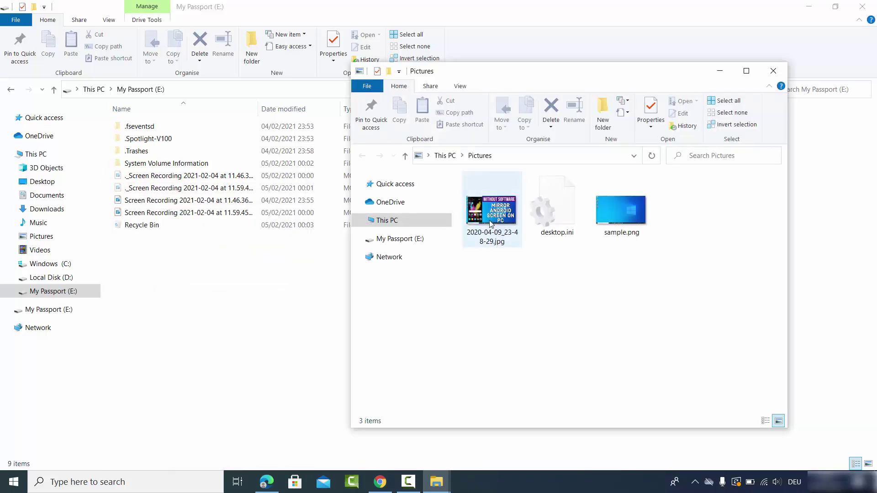
# Copy 2020-04-09_23-48-29.jpg from Pictures onto My Passport (E:)
pyautogui.moveTo(494, 220); pyautogui.dragTo(196, 291)
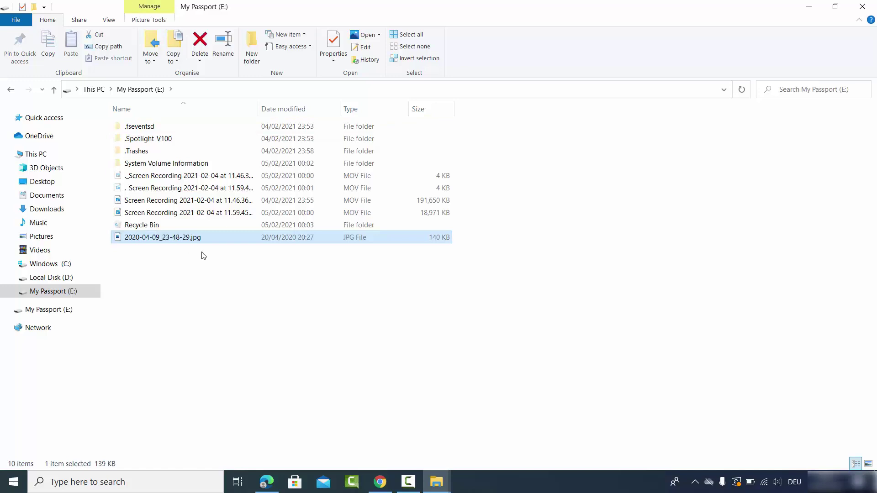
pyautogui.moveTo(438, 479)
pyautogui.click(492, 445)
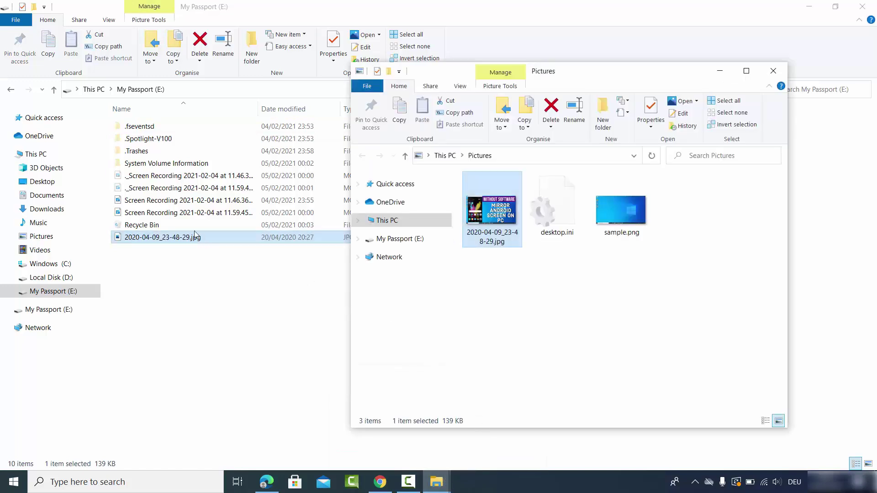
# Copy the 11.46.36 and 11.59.45 screen recordings from My Passport into Pictures
pyautogui.click(173, 202)
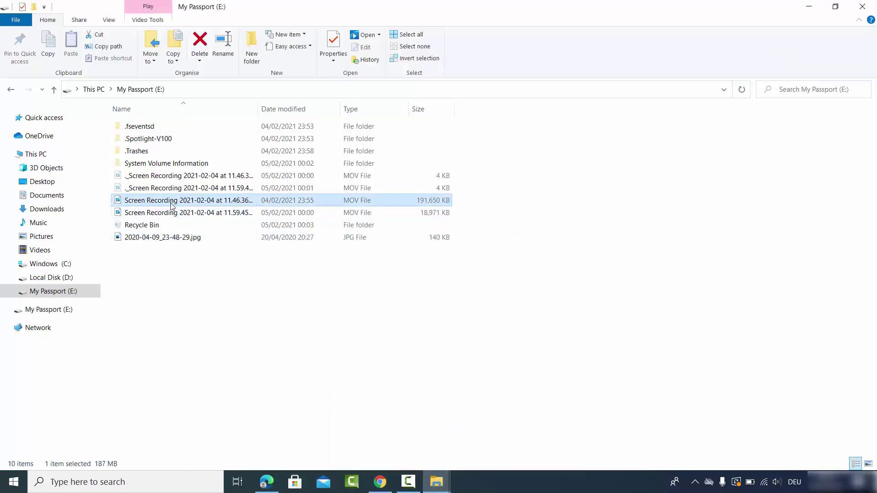
pyautogui.keyDown('ctrl'); pyautogui.click(154, 214); pyautogui.keyUp('ctrl')
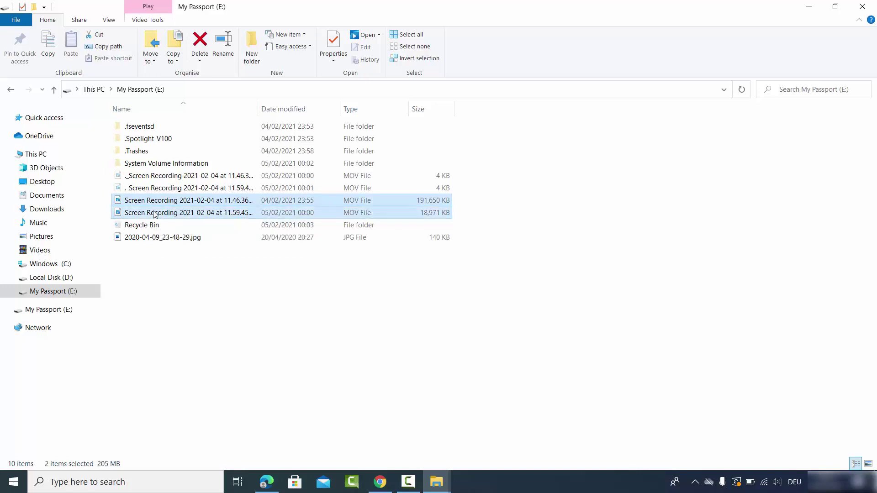
pyautogui.moveTo(436, 480)
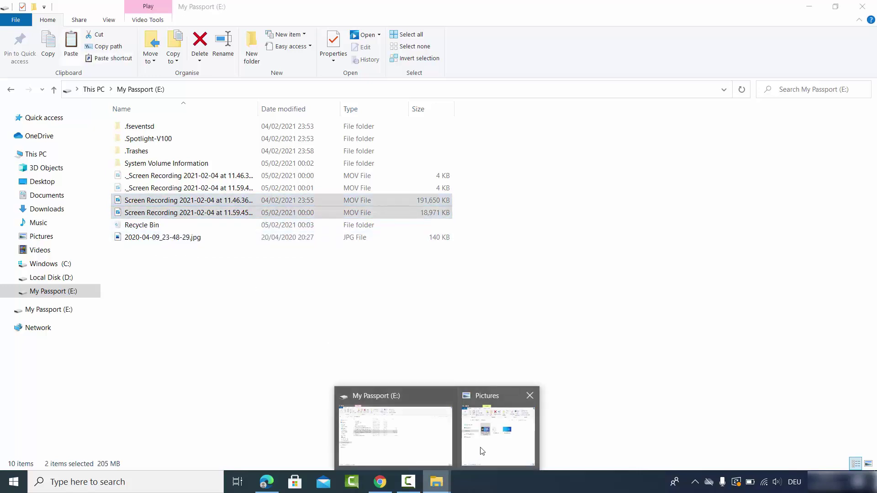
pyautogui.click(491, 438)
pyautogui.click(528, 371)
pyautogui.hotkey('ctrl', 'v')
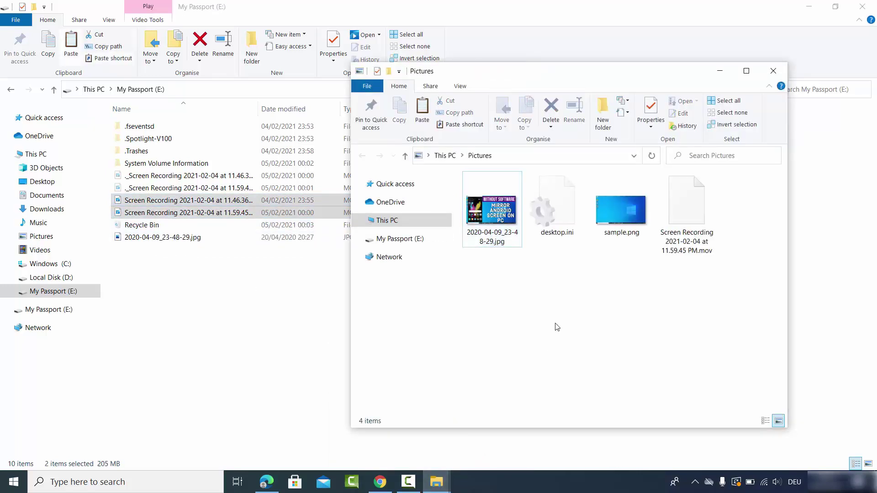